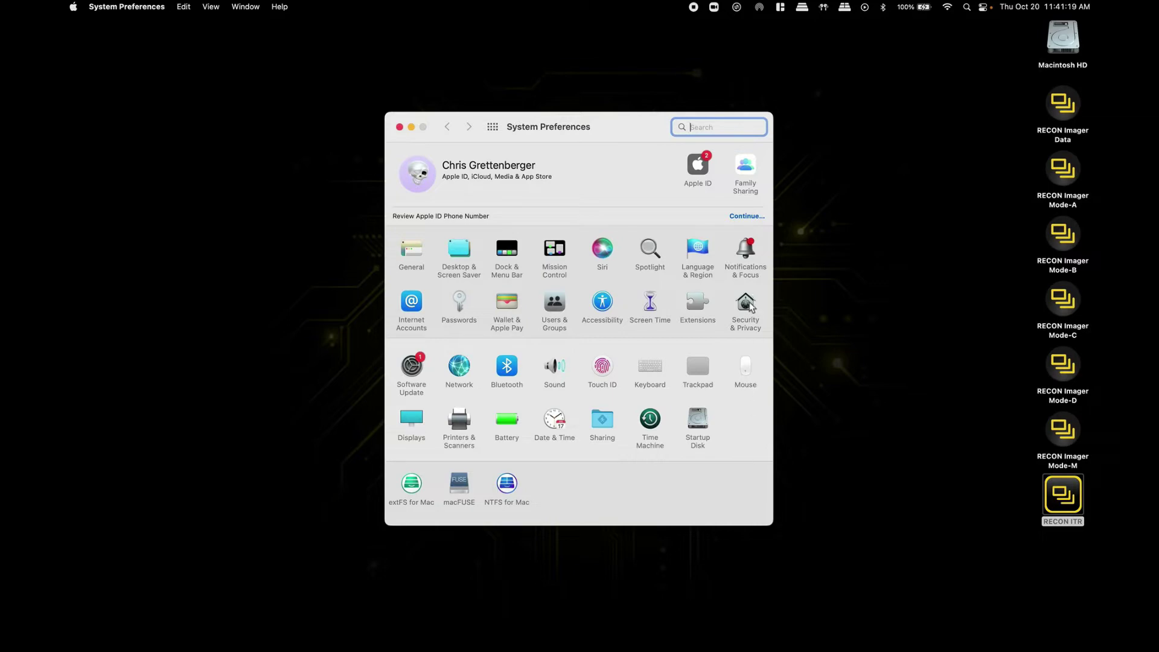
Go to Security & Privacy's Privacy tab and start unlocking it with the padlock.
{"action": "mouse_move", "coordinate": [614, 647]}
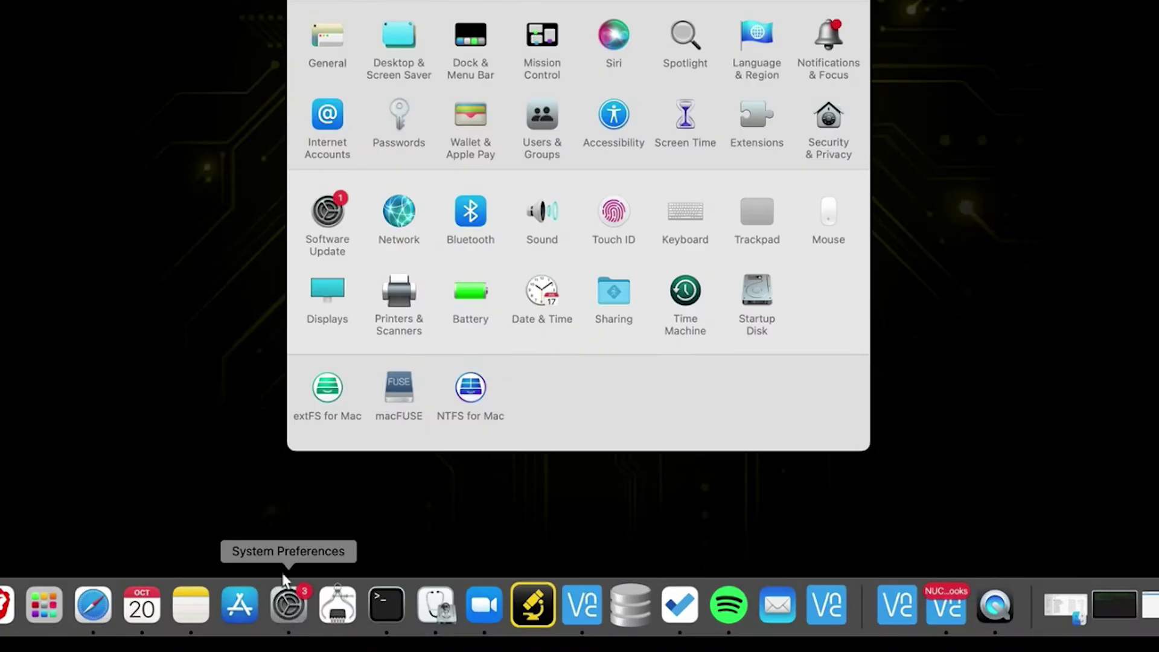
{"action": "mouse_move", "coordinate": [292, 622]}
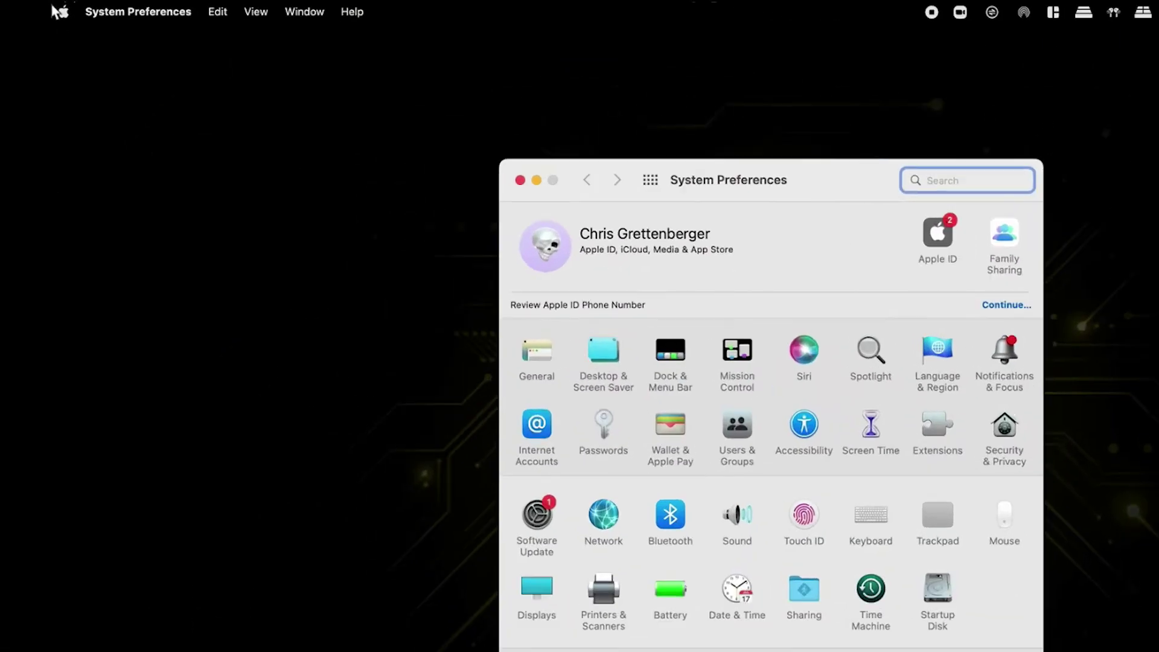
{"action": "left_click", "coordinate": [73, 6]}
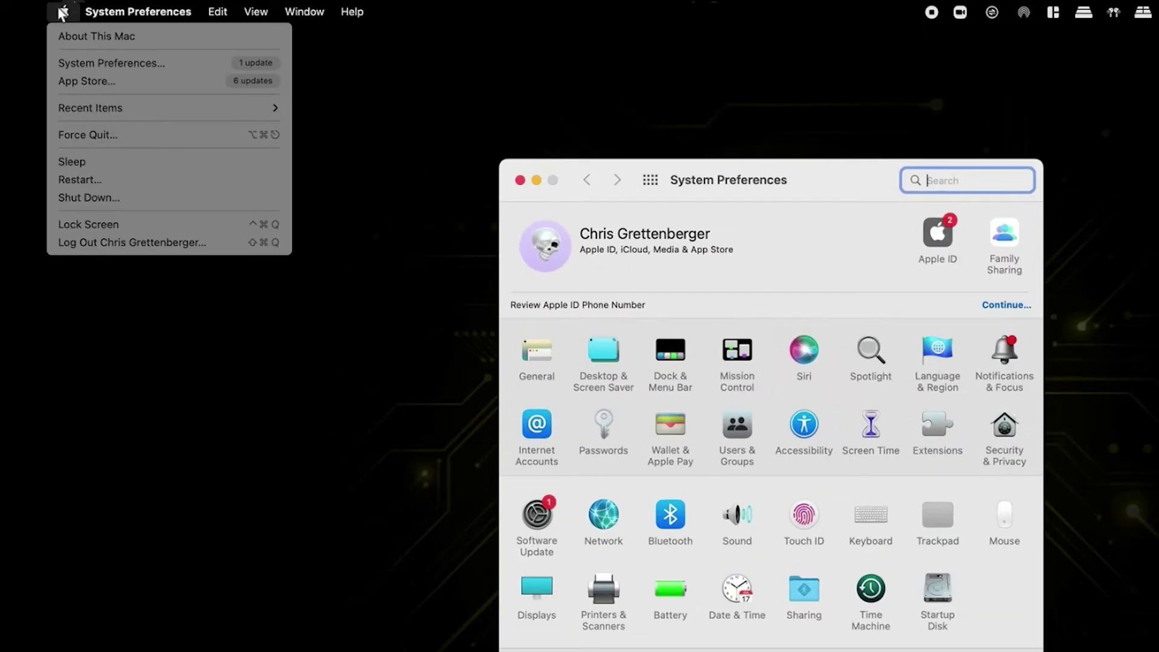
{"action": "left_click", "coordinate": [68, 12]}
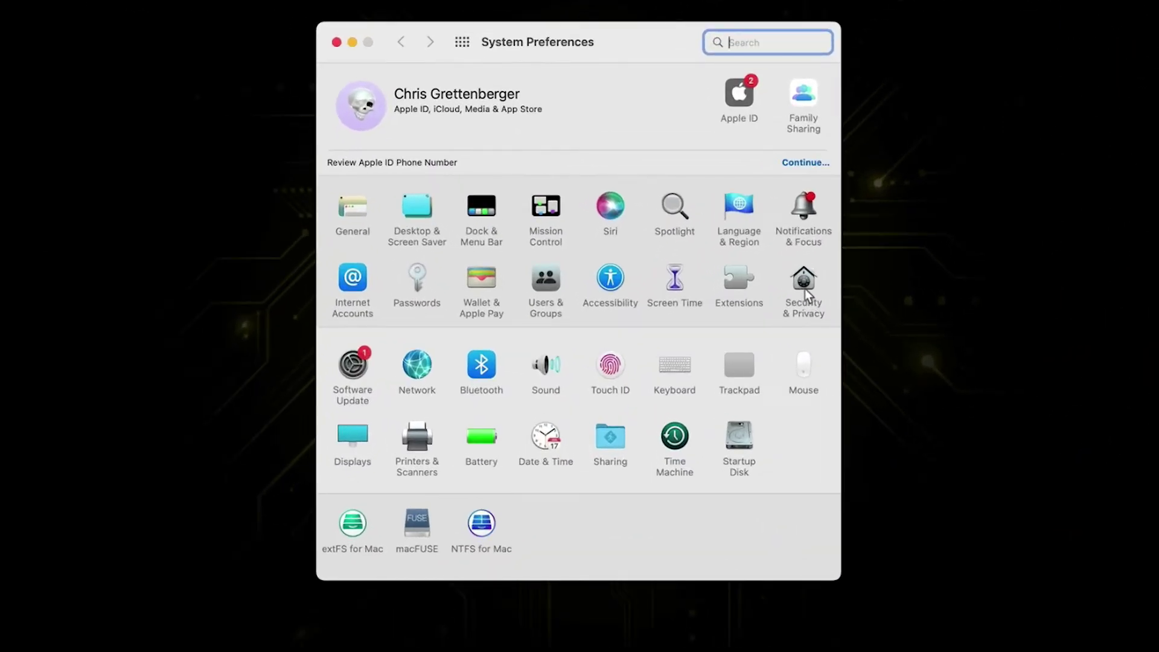
{"action": "left_click", "coordinate": [807, 288]}
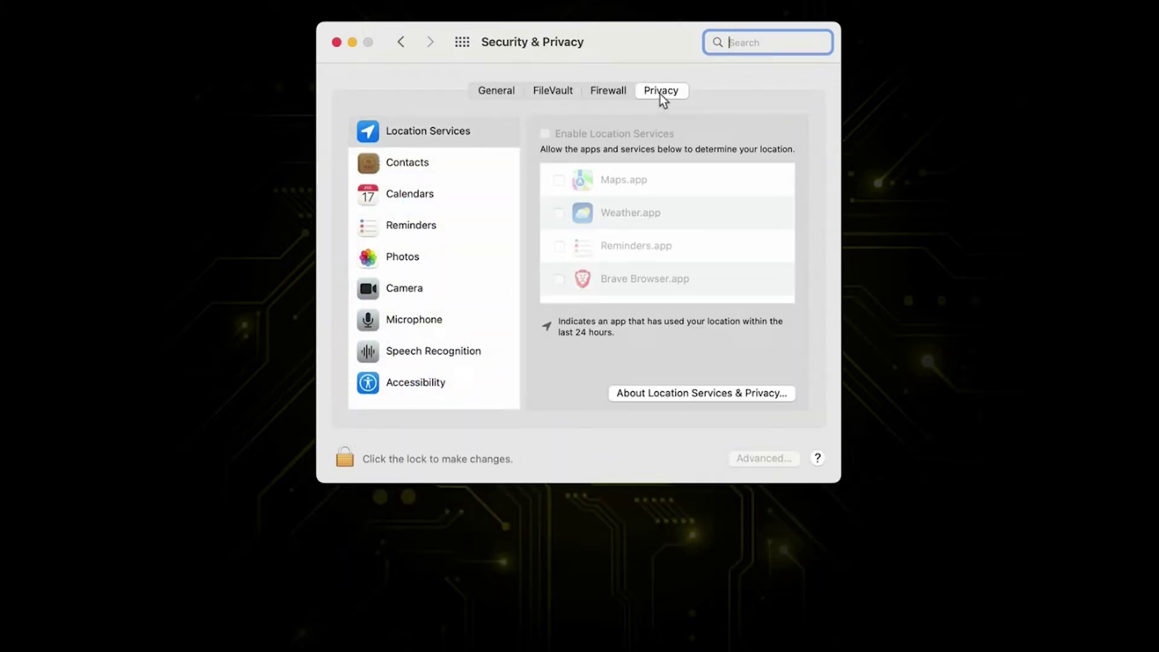
{"action": "left_click", "coordinate": [335, 462]}
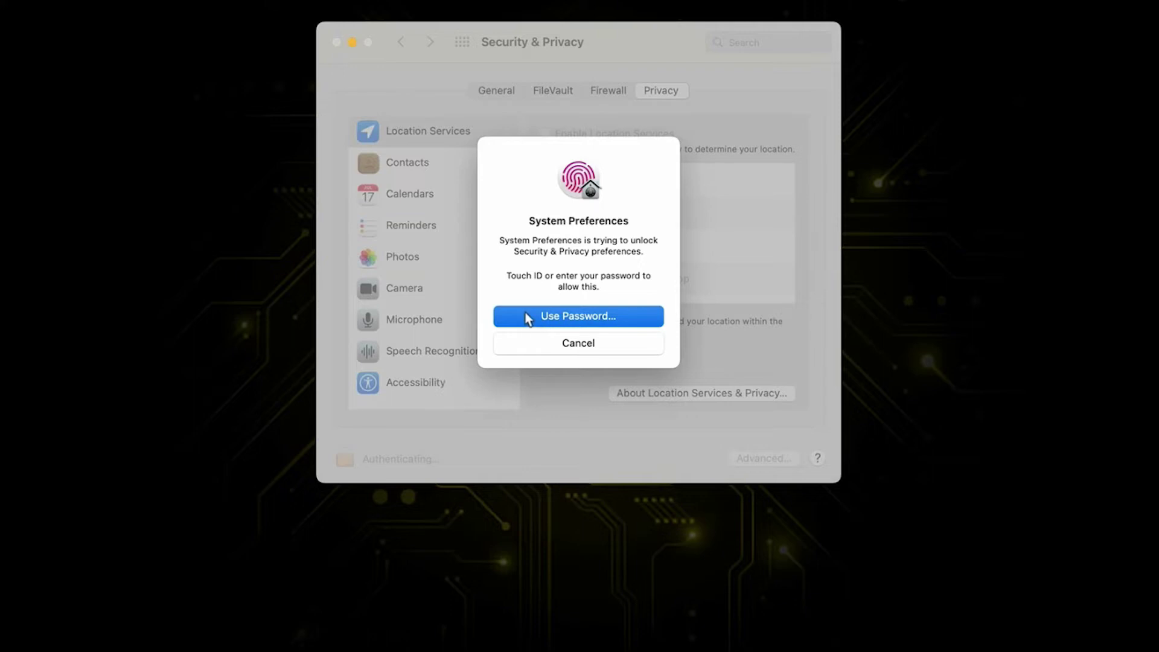
Unlock the Privacy settings with the admin account password.
{"action": "left_click", "coordinate": [528, 316]}
{"action": "type", "text": "•••••••••"}
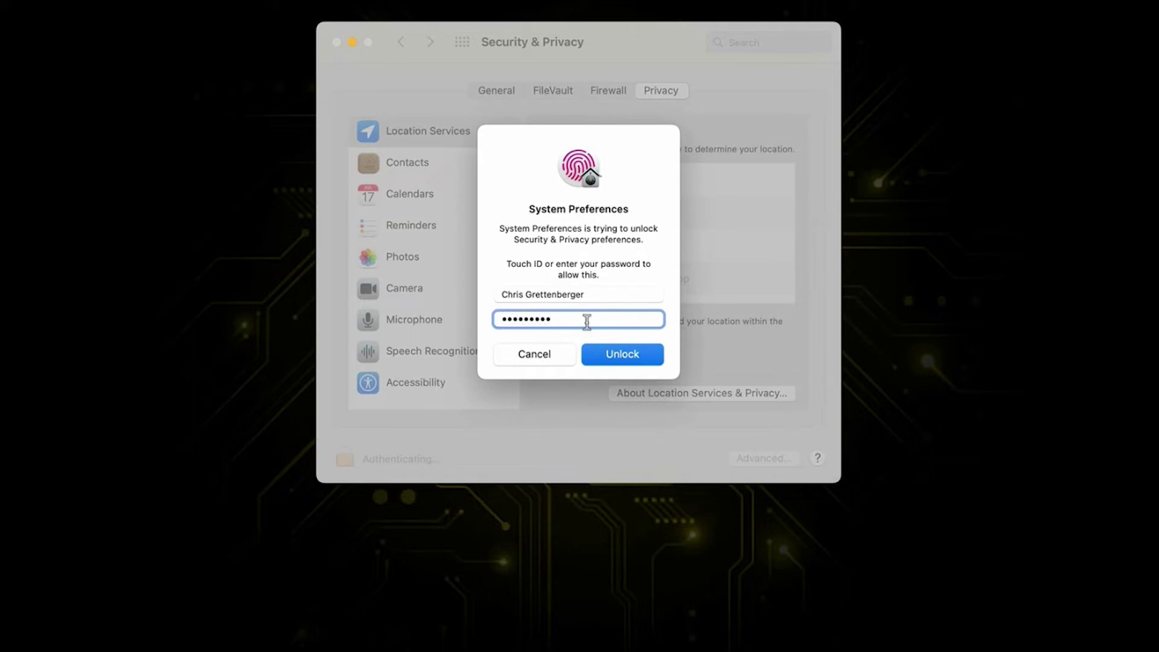
{"action": "left_click", "coordinate": [621, 356]}
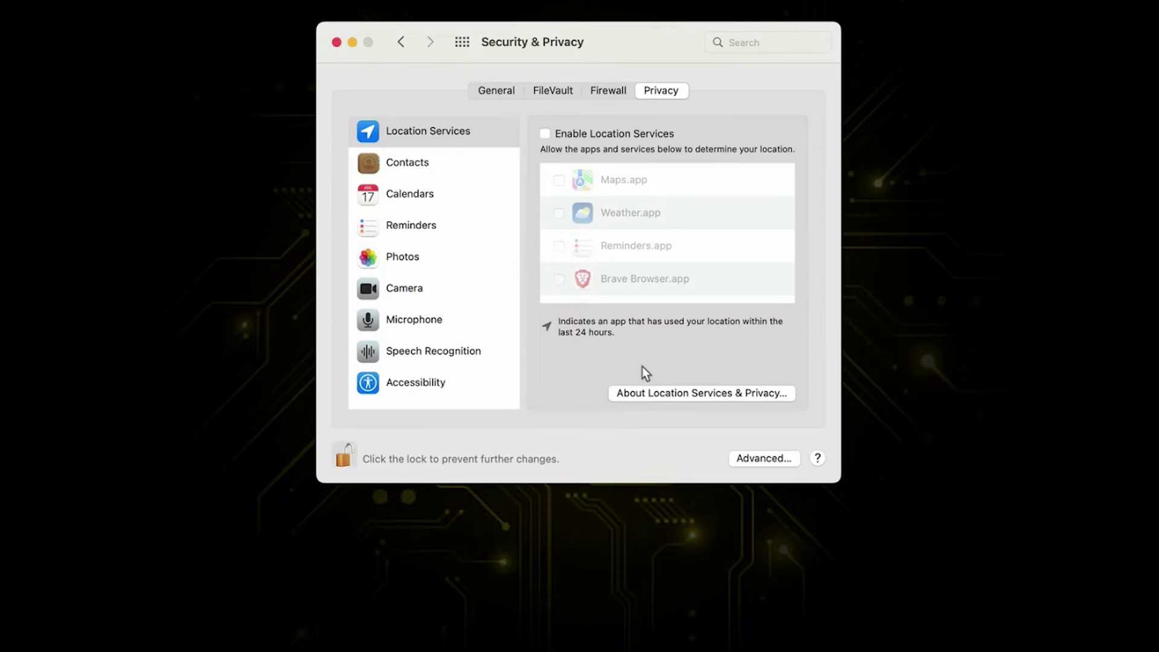
Show the Full Disk Access list, with Disk Utility and three RECON apps checked.
{"action": "scroll", "coordinate": [461, 261], "scroll_direction": "down", "scroll_amount": 8}
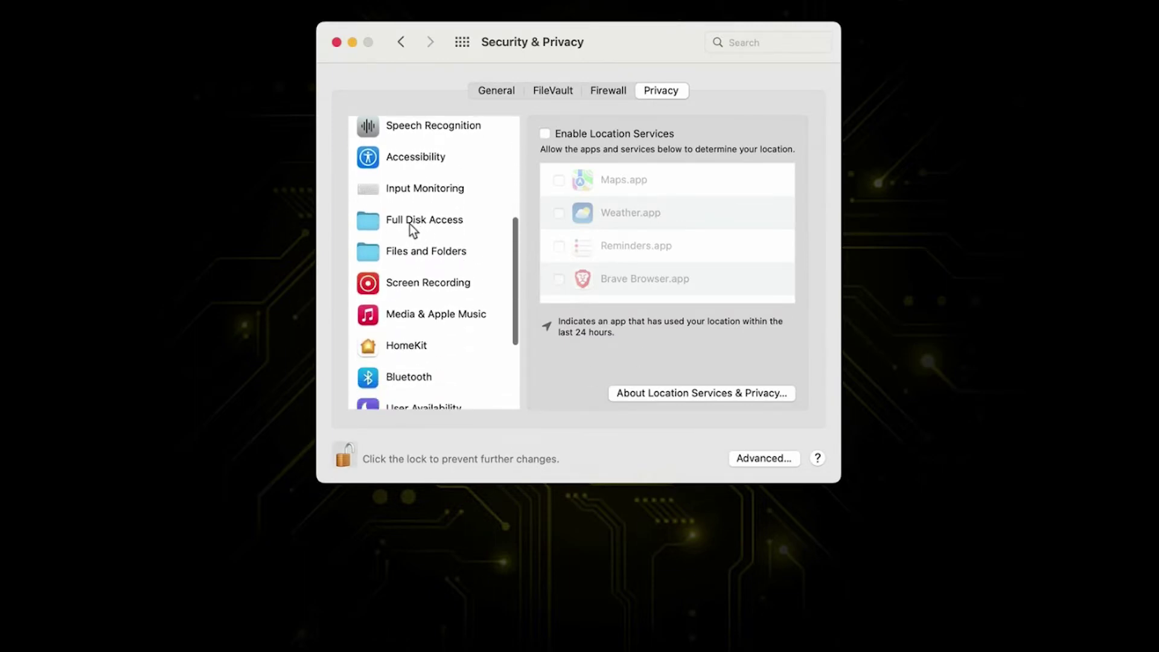
{"action": "left_click", "coordinate": [367, 223]}
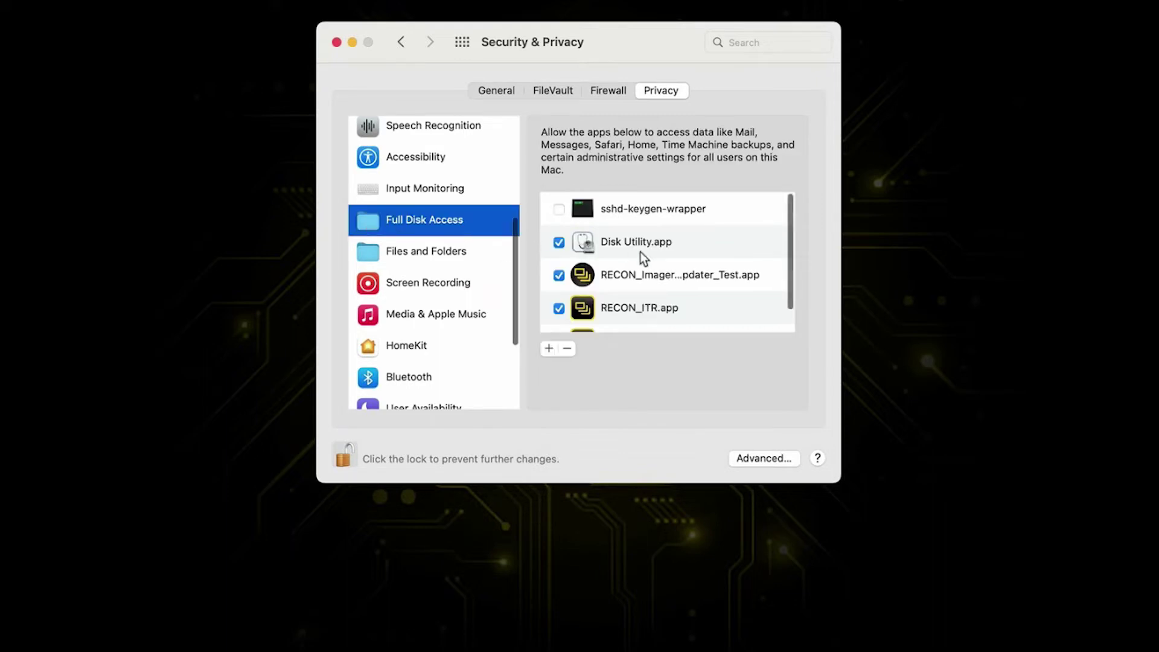
{"action": "scroll", "coordinate": [651, 269], "scroll_direction": "down", "scroll_amount": 1}
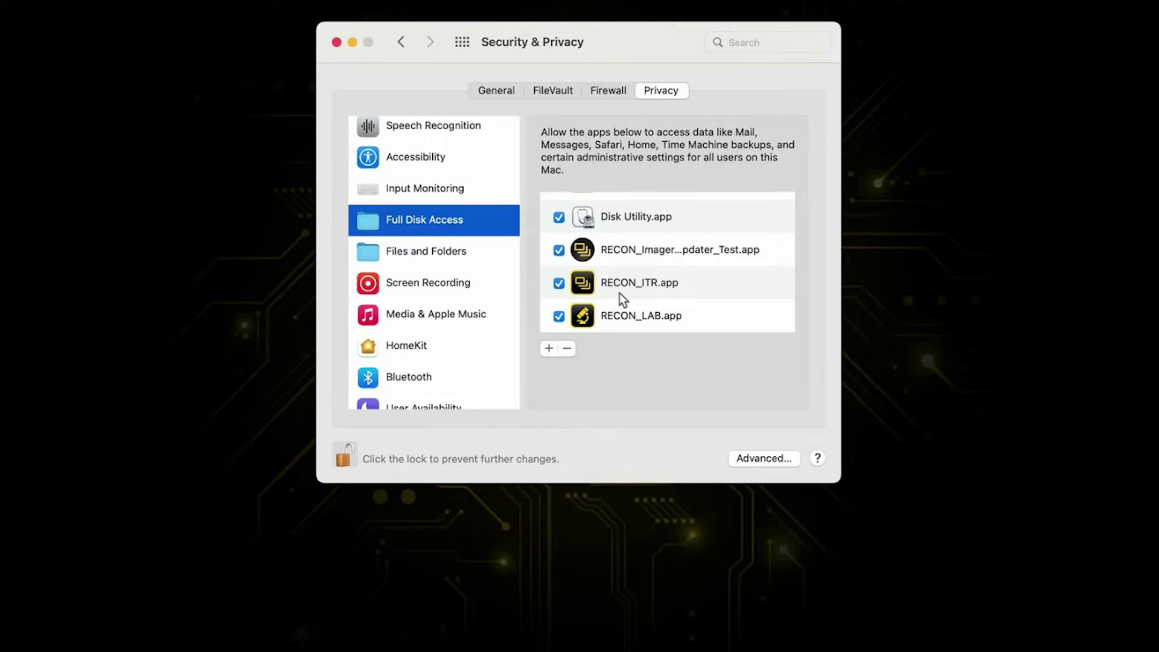
Add RECON_ITR.app from the RECON ITR volume to Full Disk Access, then relock the settings.
{"action": "left_click", "coordinate": [549, 349]}
{"action": "scroll", "coordinate": [368, 372], "scroll_direction": "down", "scroll_amount": 3}
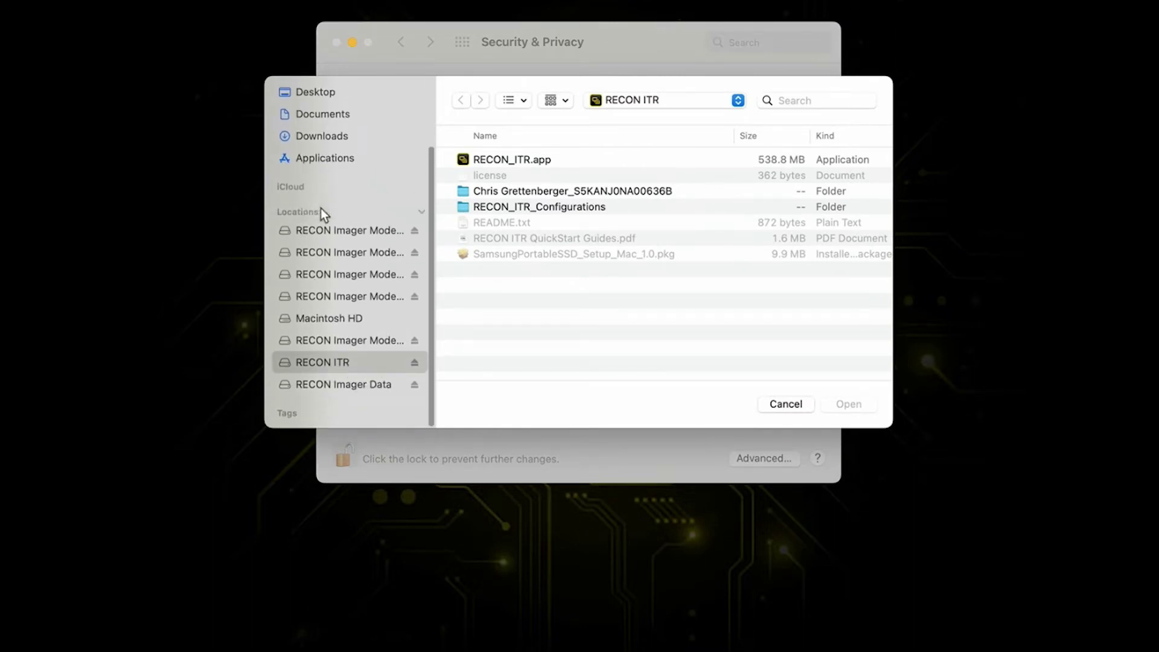
{"action": "left_click", "coordinate": [542, 160]}
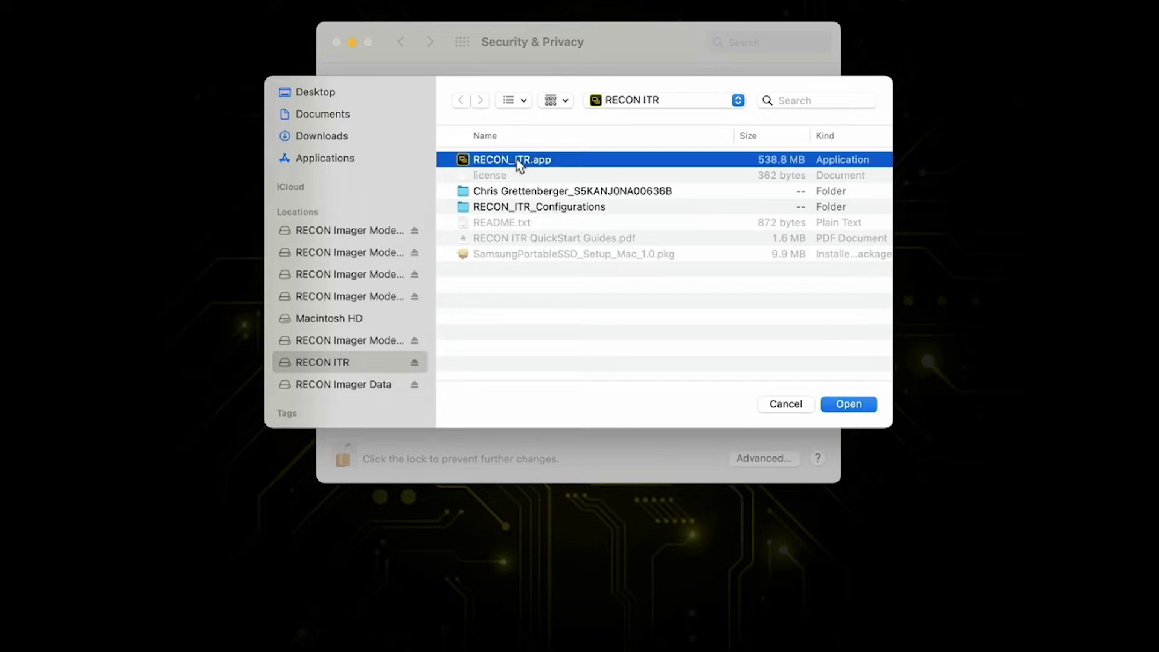
{"action": "left_click", "coordinate": [846, 404]}
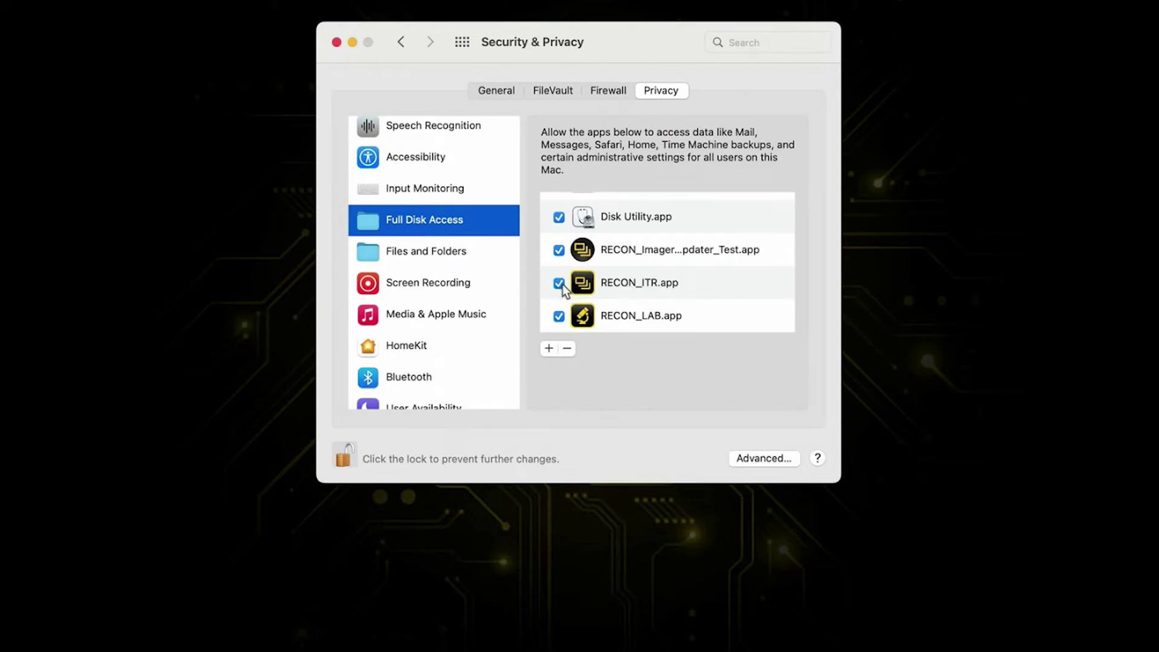
{"action": "left_click", "coordinate": [620, 291]}
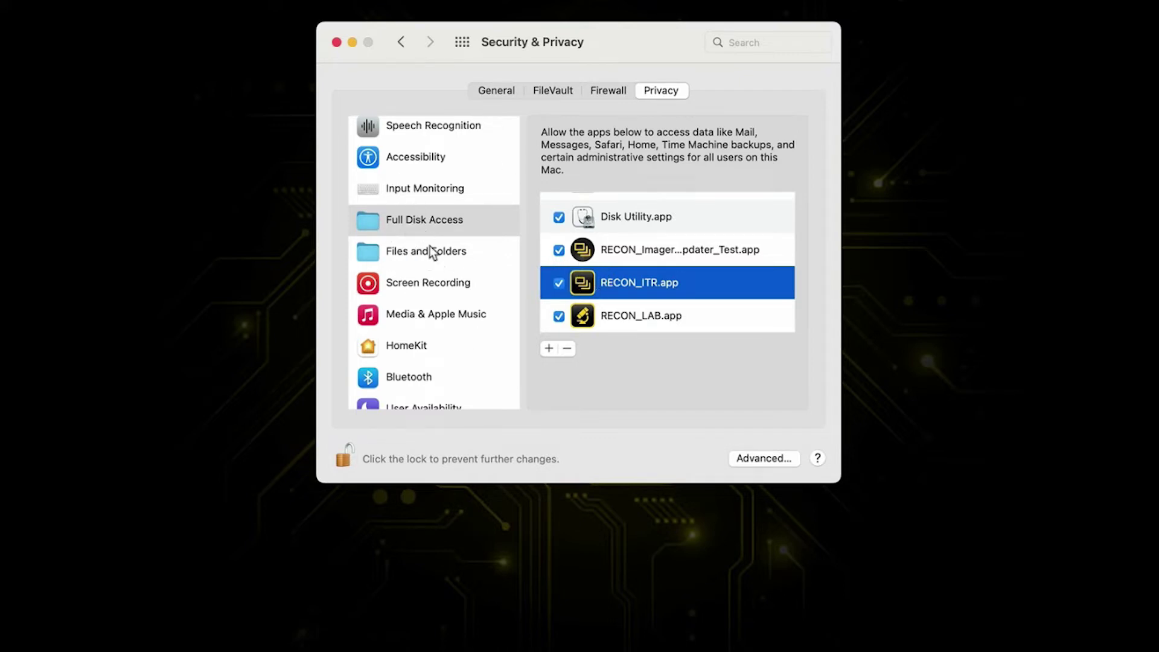
{"action": "left_click", "coordinate": [346, 458]}
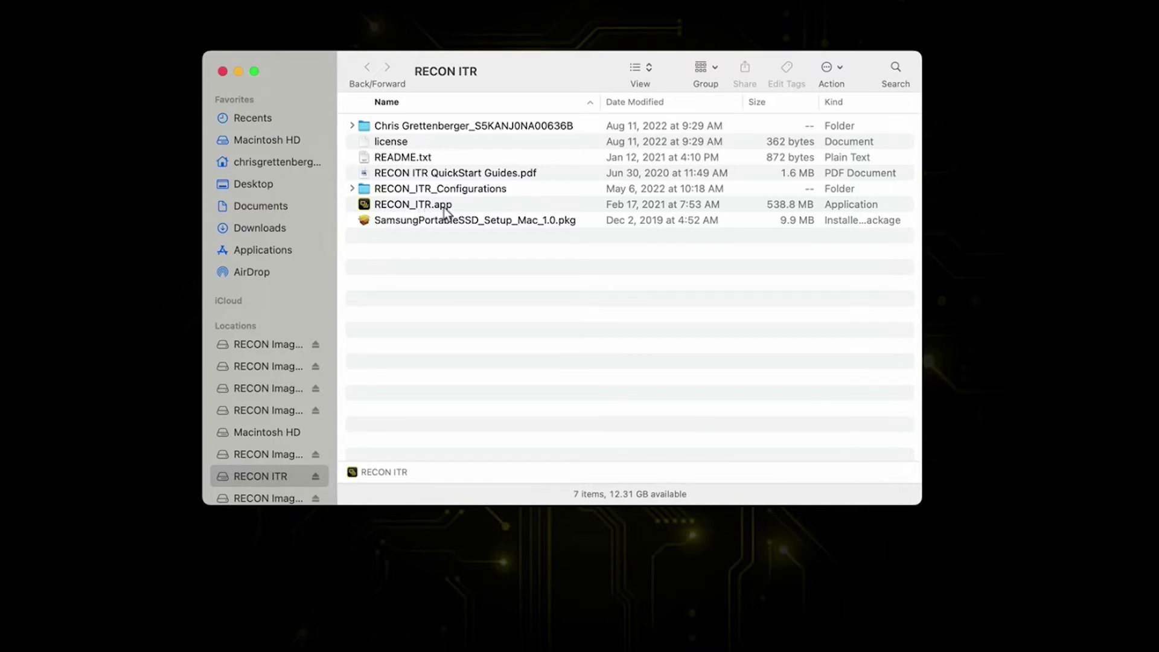
Launch RECON_ITR.app (version 1.1.8) from the RECON ITR volume window.
{"action": "left_click", "coordinate": [462, 210]}
{"action": "double_click", "coordinate": [460, 208]}
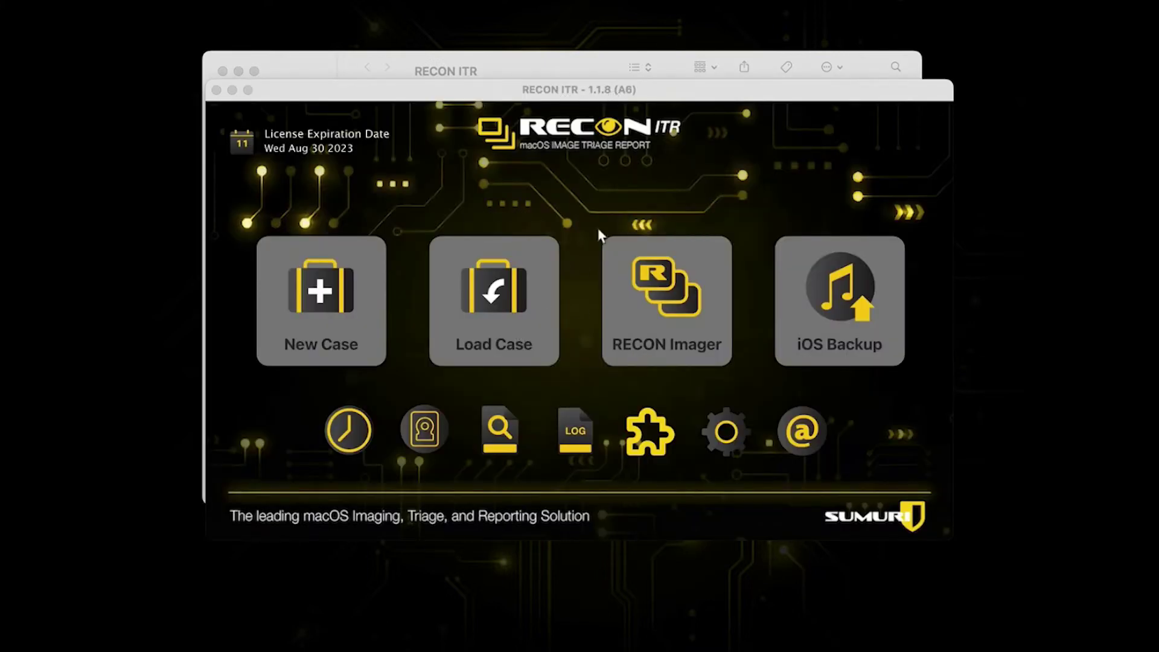
Open the Disk Manager from the hard-drive icon on RECON ITR's home screen.
{"action": "left_click", "coordinate": [422, 436]}
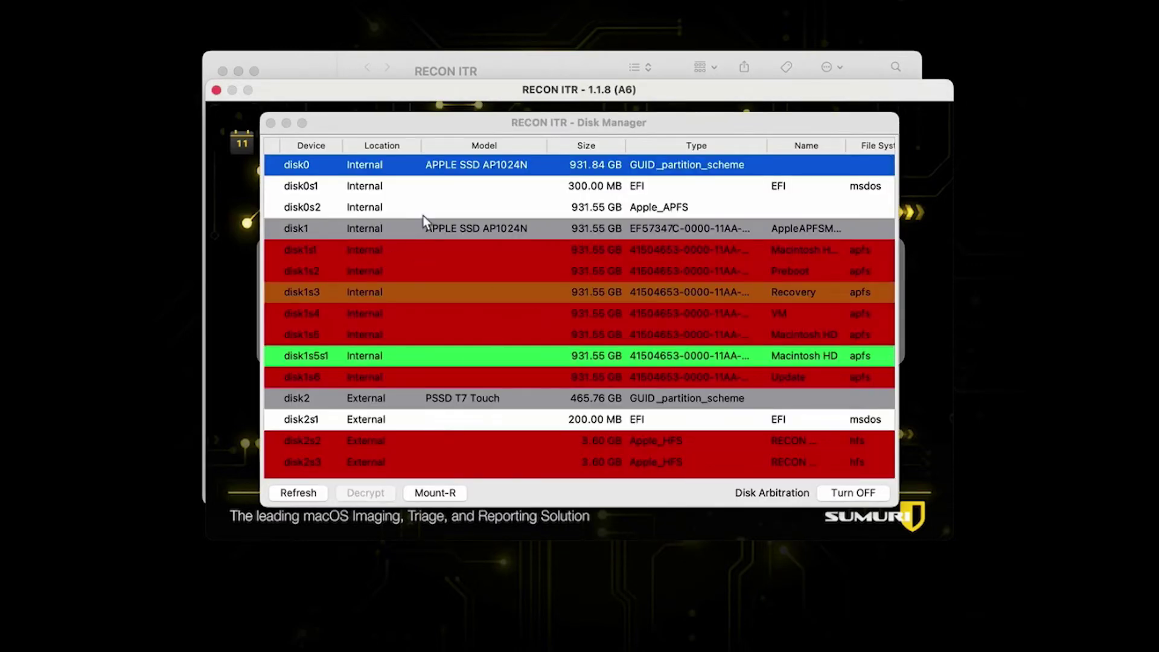
Inspect disk1 and its volumes (Macintosh HD - Data, Macintosh HD disk1s5, Update), then close Disk Manager.
{"action": "left_click", "coordinate": [402, 231]}
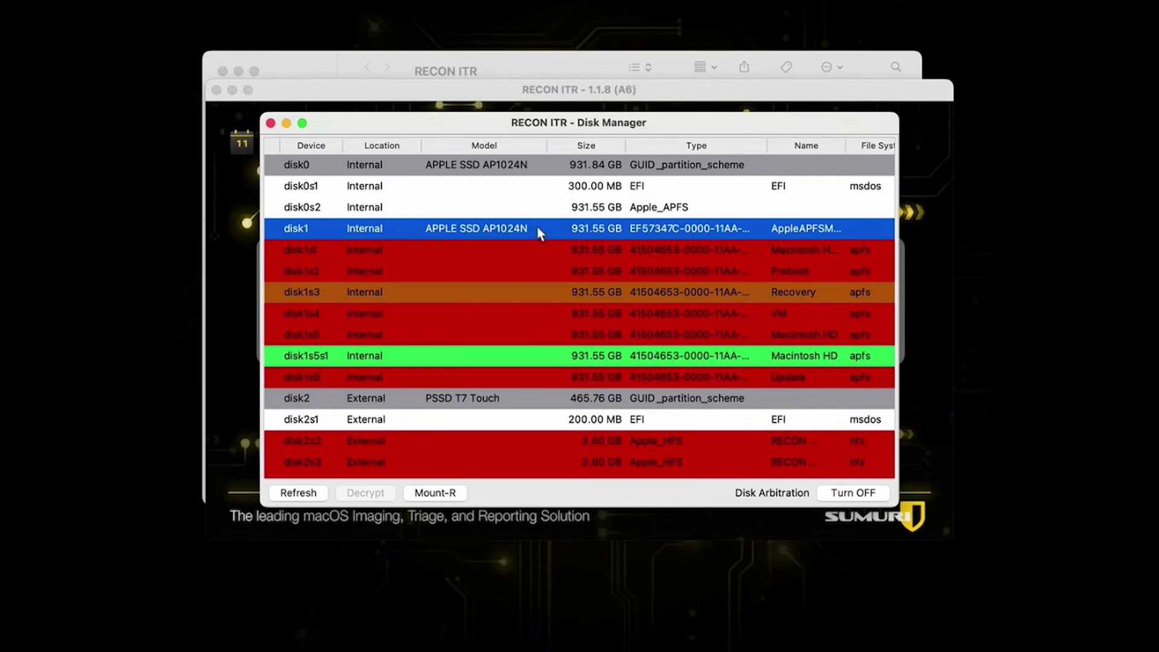
{"action": "left_click", "coordinate": [537, 169]}
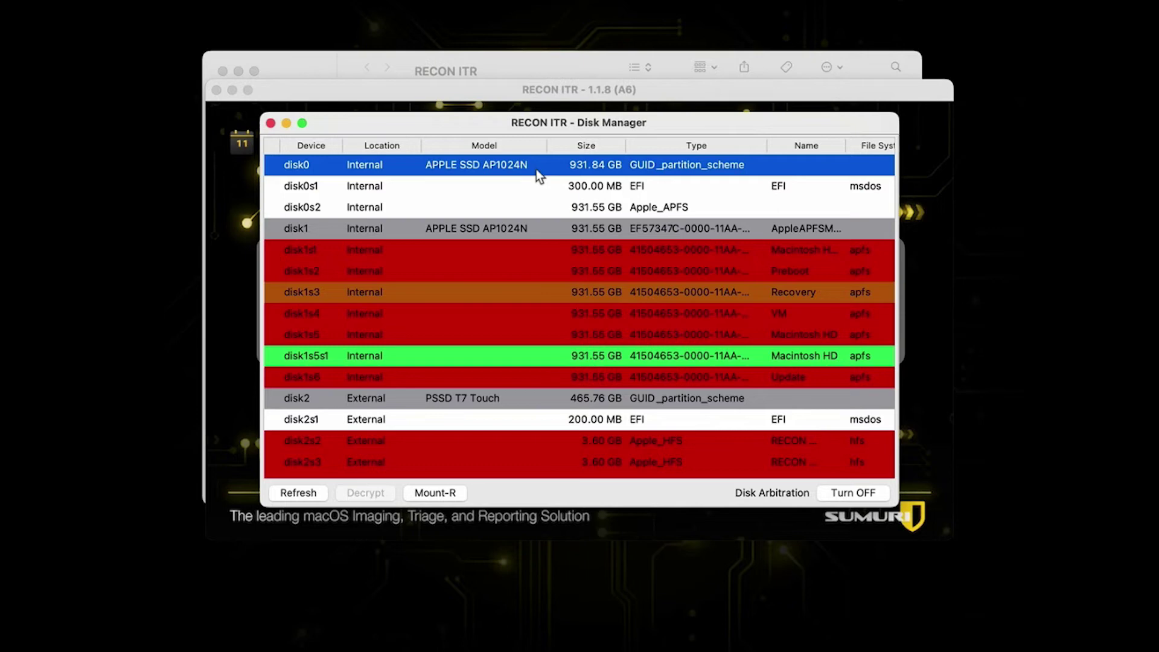
{"action": "left_click", "coordinate": [507, 228]}
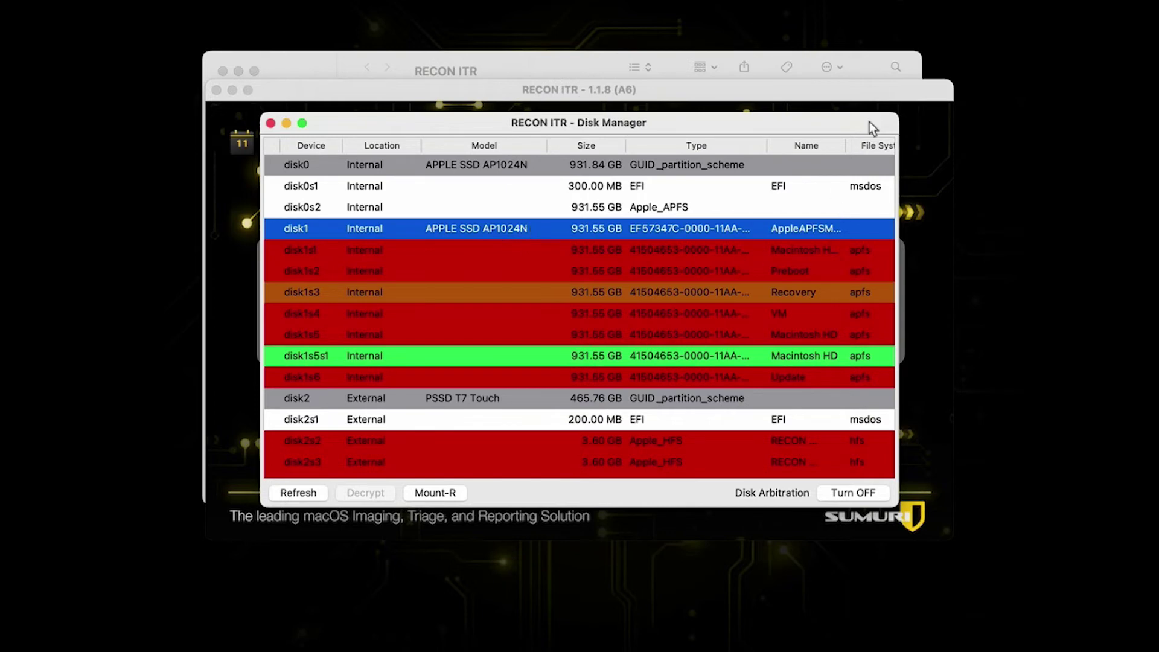
{"action": "left_click_drag", "start_coordinate": [848, 143], "coordinate": [881, 145]}
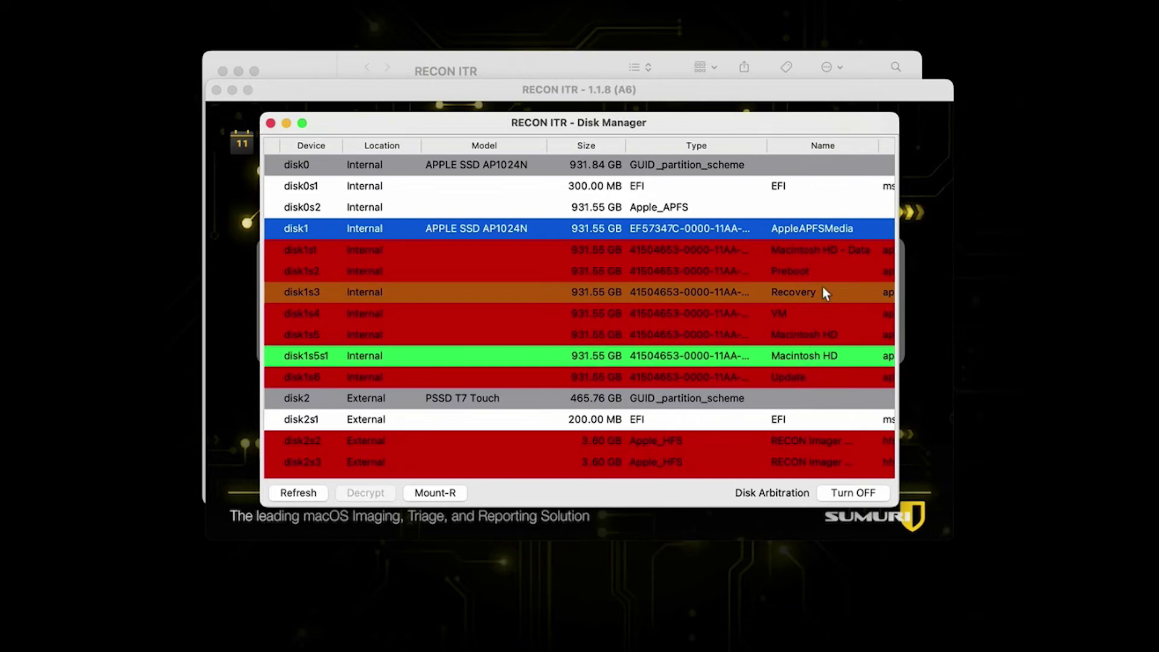
{"action": "left_click", "coordinate": [835, 251]}
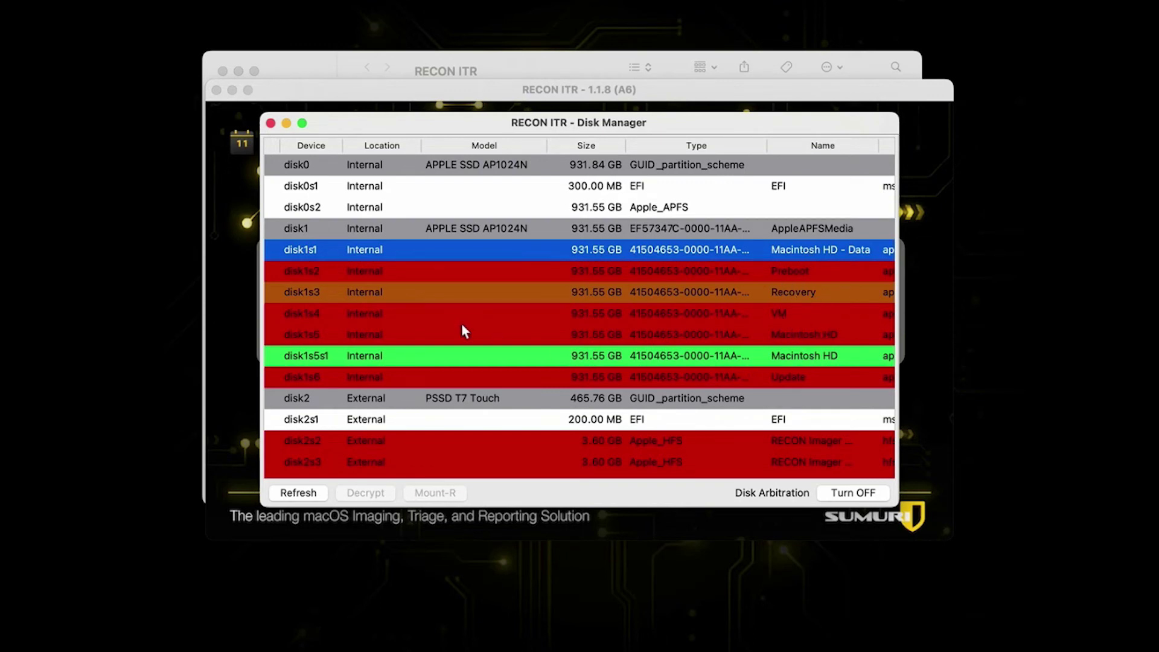
{"action": "left_click", "coordinate": [806, 338]}
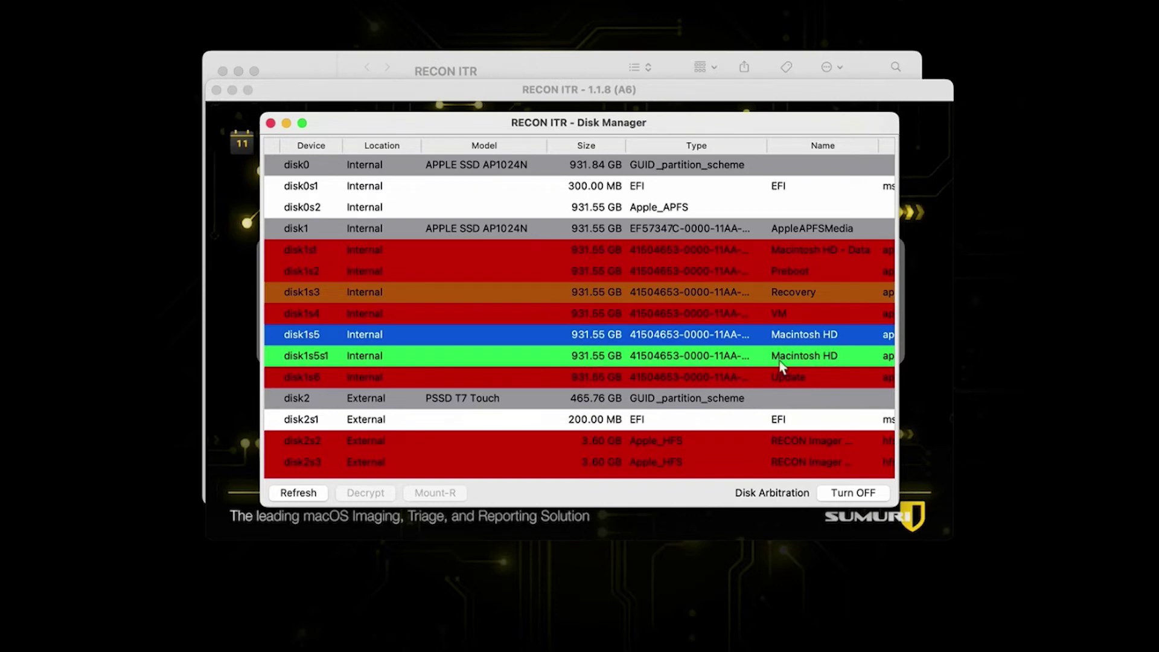
{"action": "left_click", "coordinate": [796, 378]}
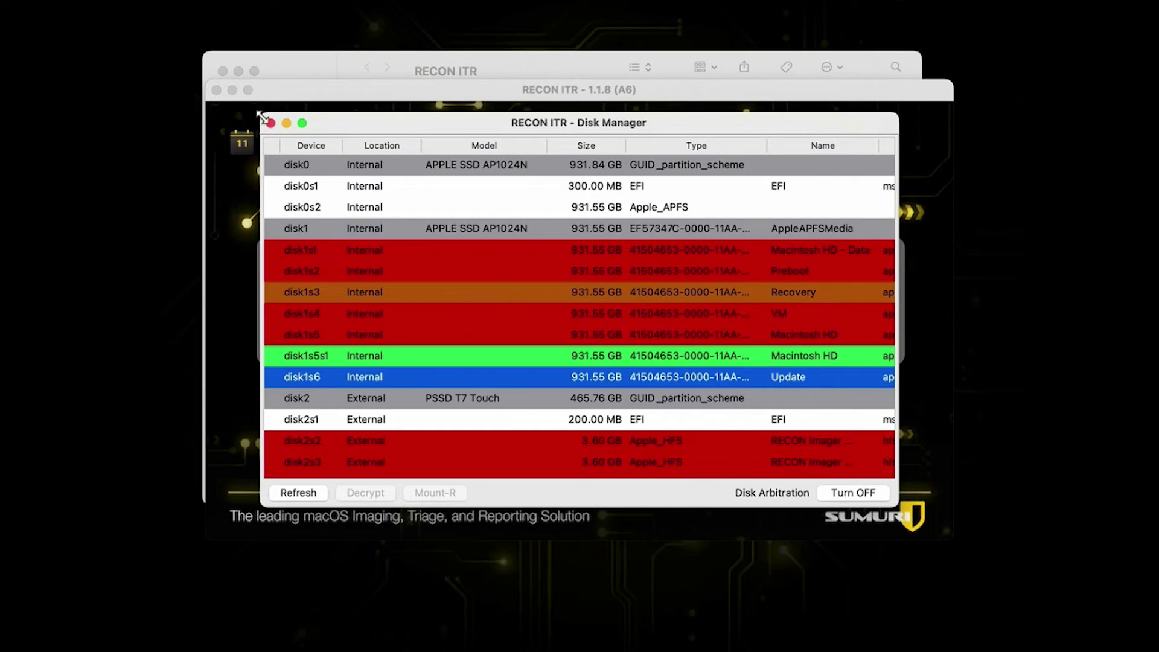
{"action": "left_click", "coordinate": [313, 229]}
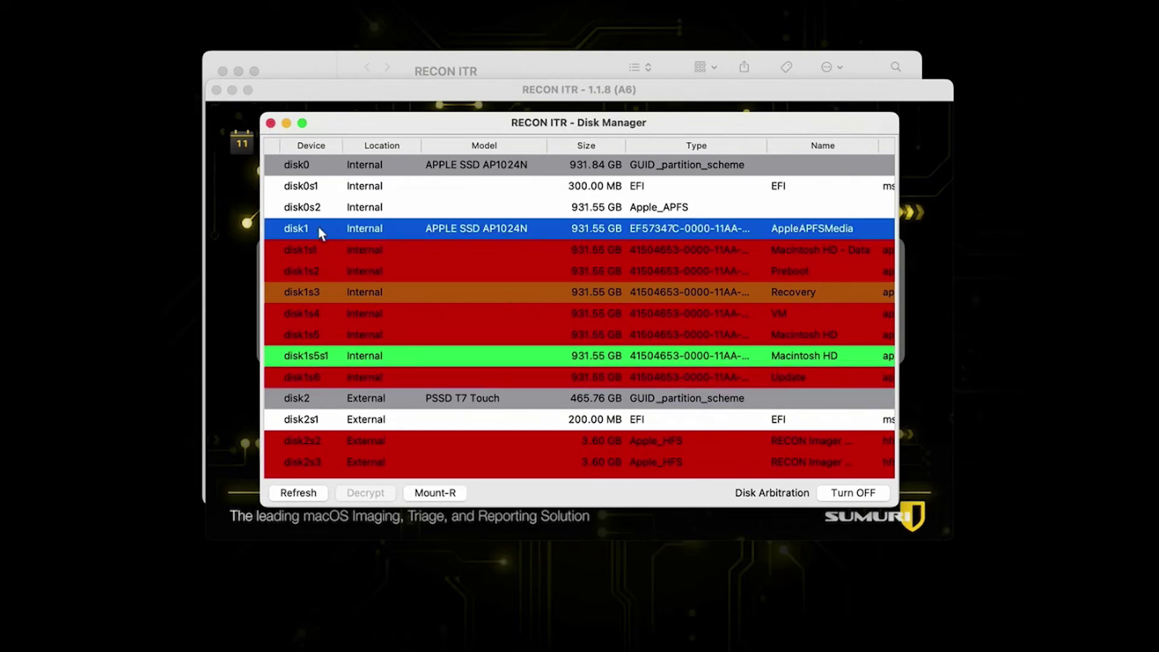
{"action": "left_click", "coordinate": [271, 124]}
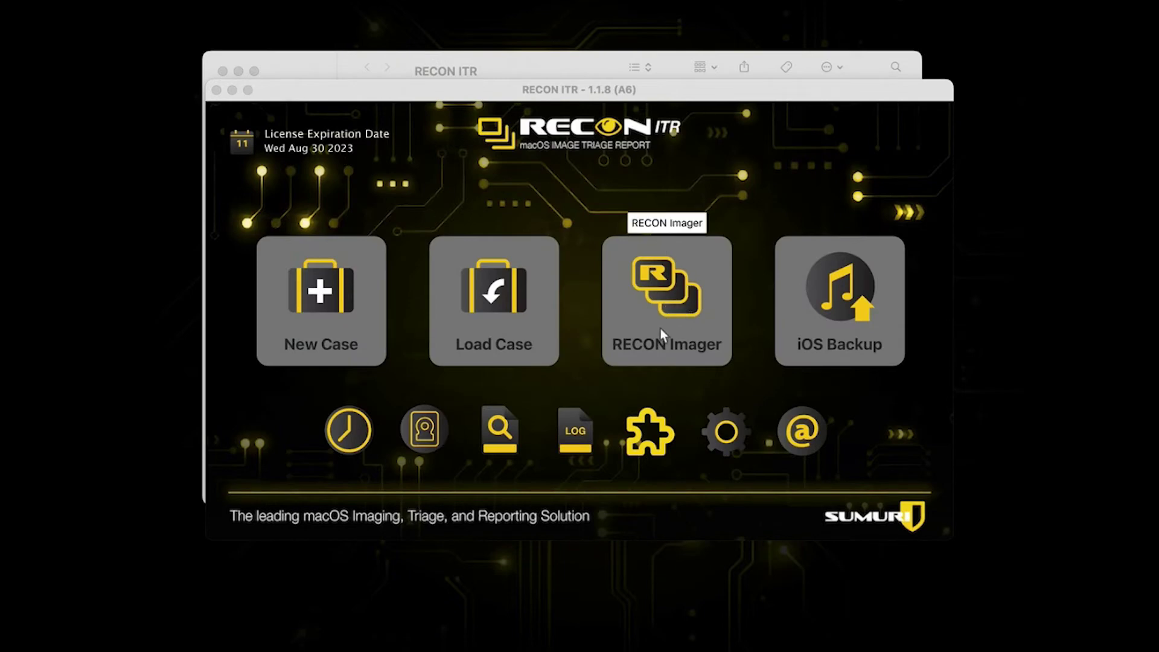
Launch RECON Imager, authorizing it with the admin password.
{"action": "left_click", "coordinate": [701, 324]}
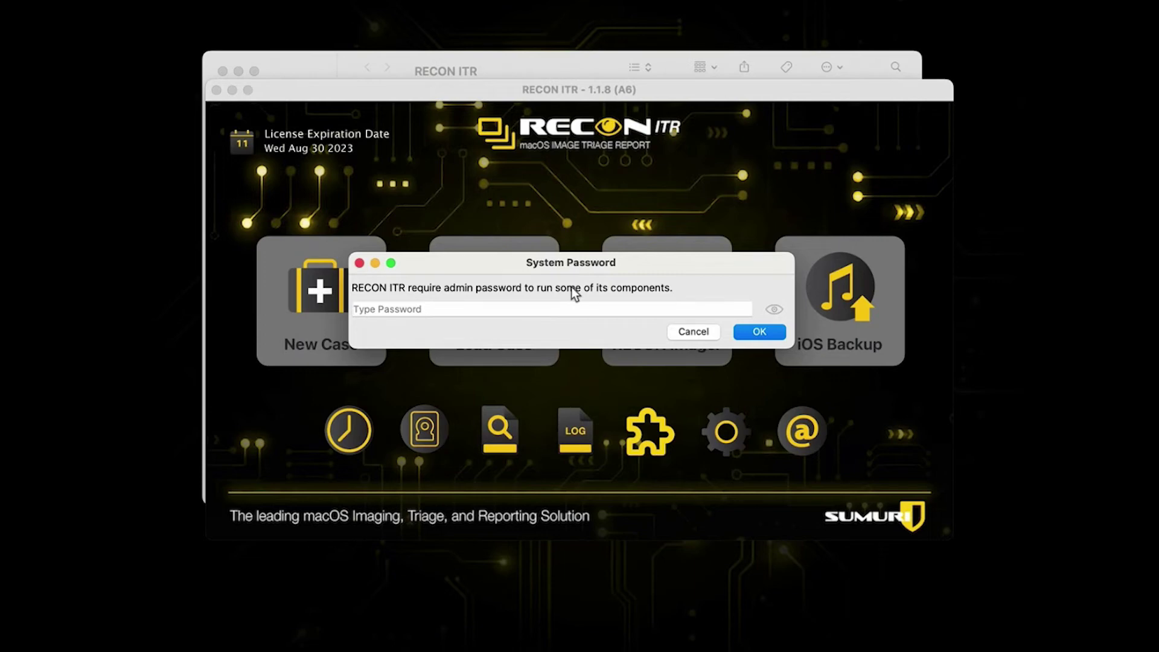
{"action": "type", "text": "•••••••••"}
{"action": "left_click", "coordinate": [756, 332]}
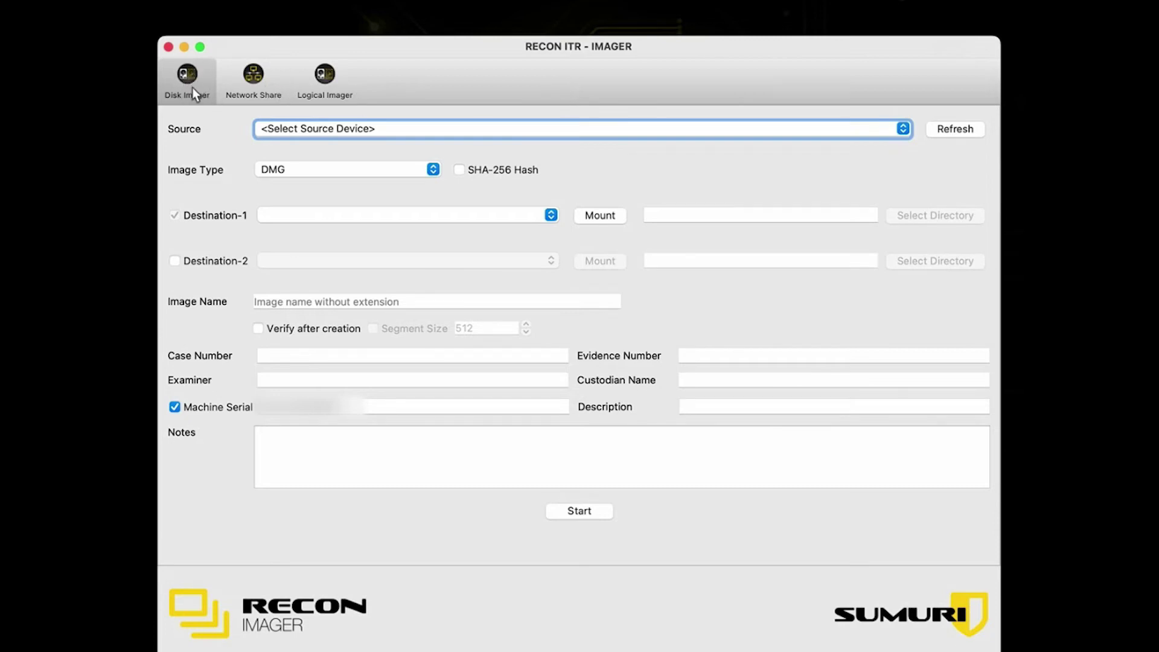
Choose disk1 as the source and FS Block Copy - DMG as the image type.
{"action": "left_click", "coordinate": [332, 132]}
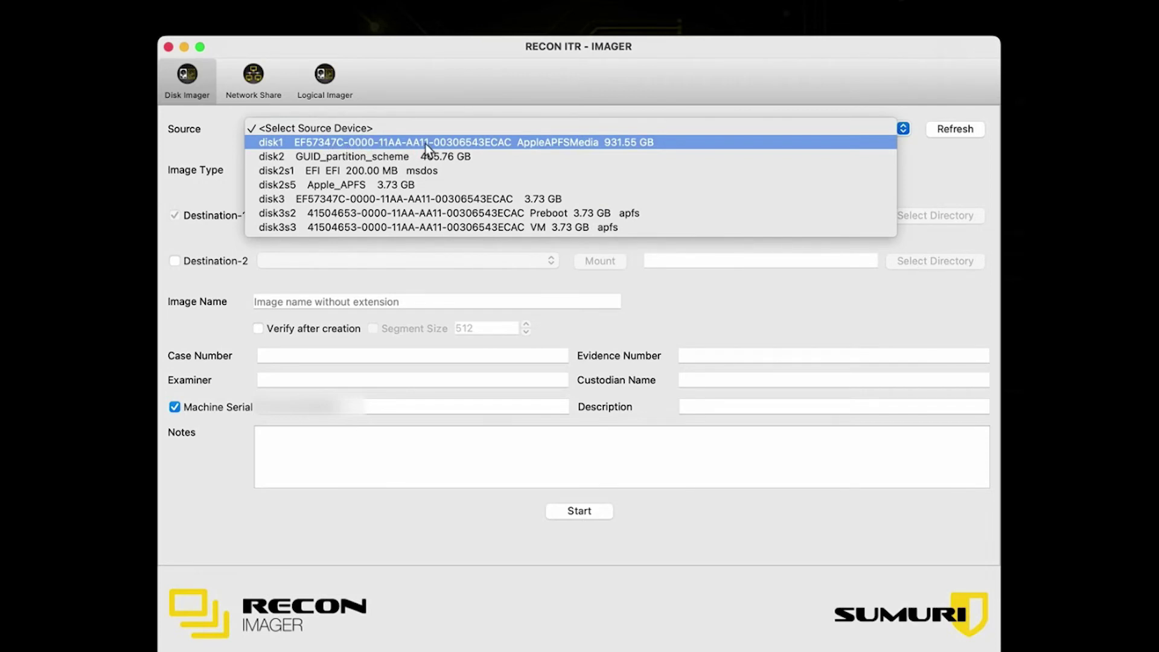
{"action": "left_click", "coordinate": [486, 145]}
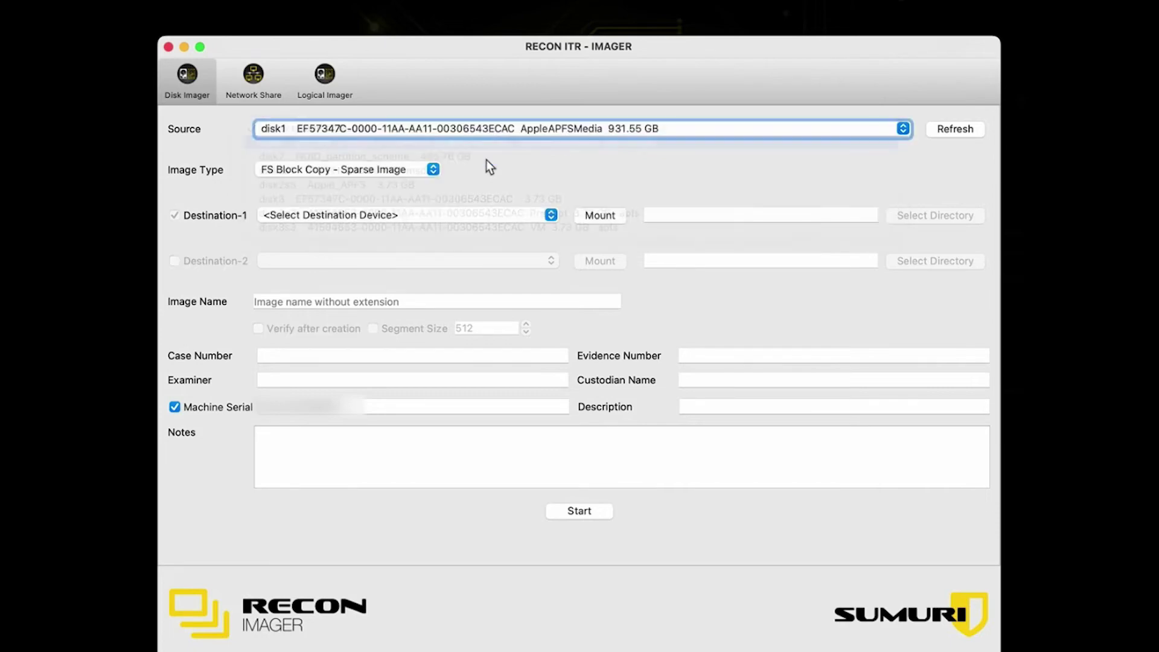
{"action": "left_click", "coordinate": [349, 175]}
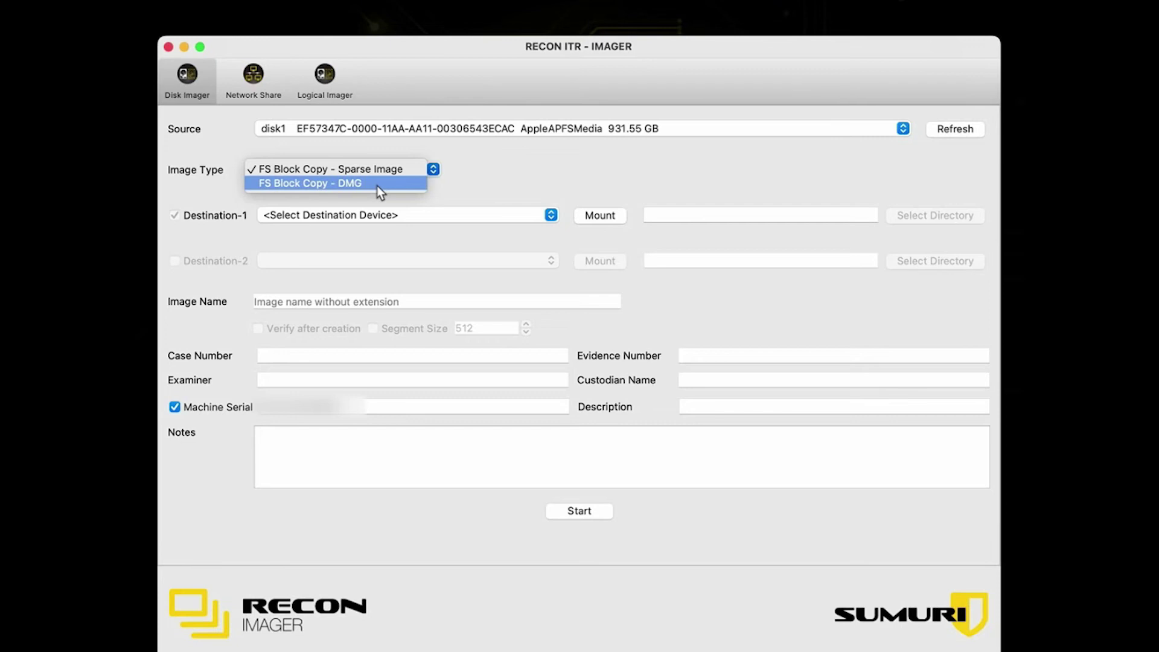
{"action": "left_click", "coordinate": [377, 186]}
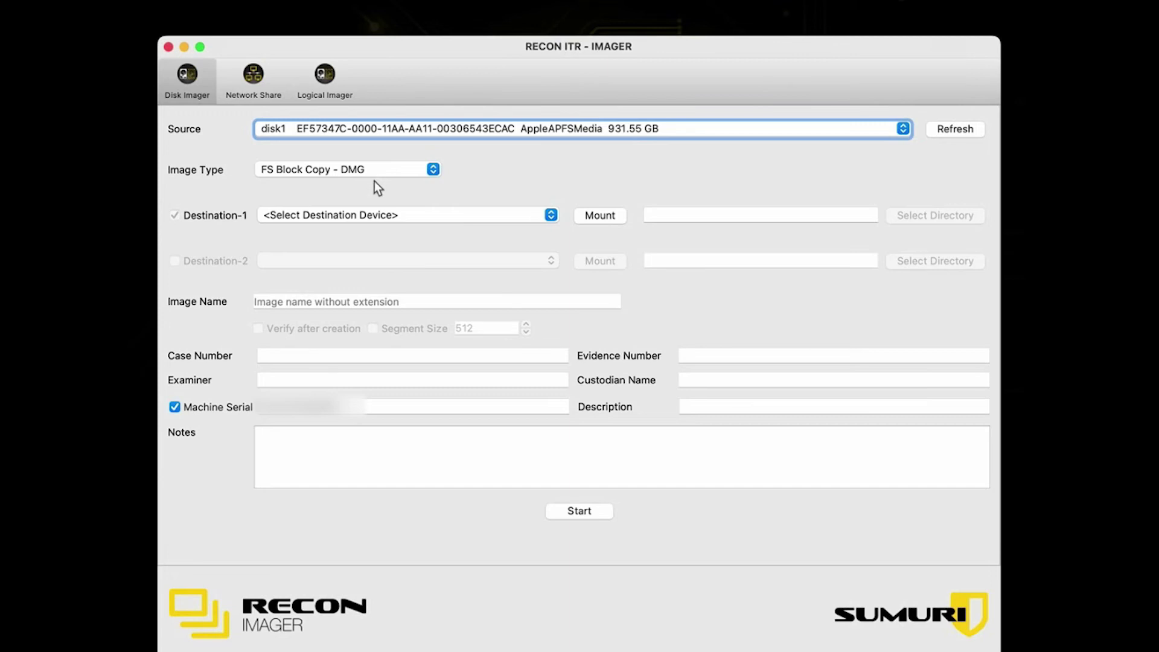
Set Destination-1 to disk2s8, the 413.29 GB RECON Imager Data volume.
{"action": "left_click", "coordinate": [356, 213]}
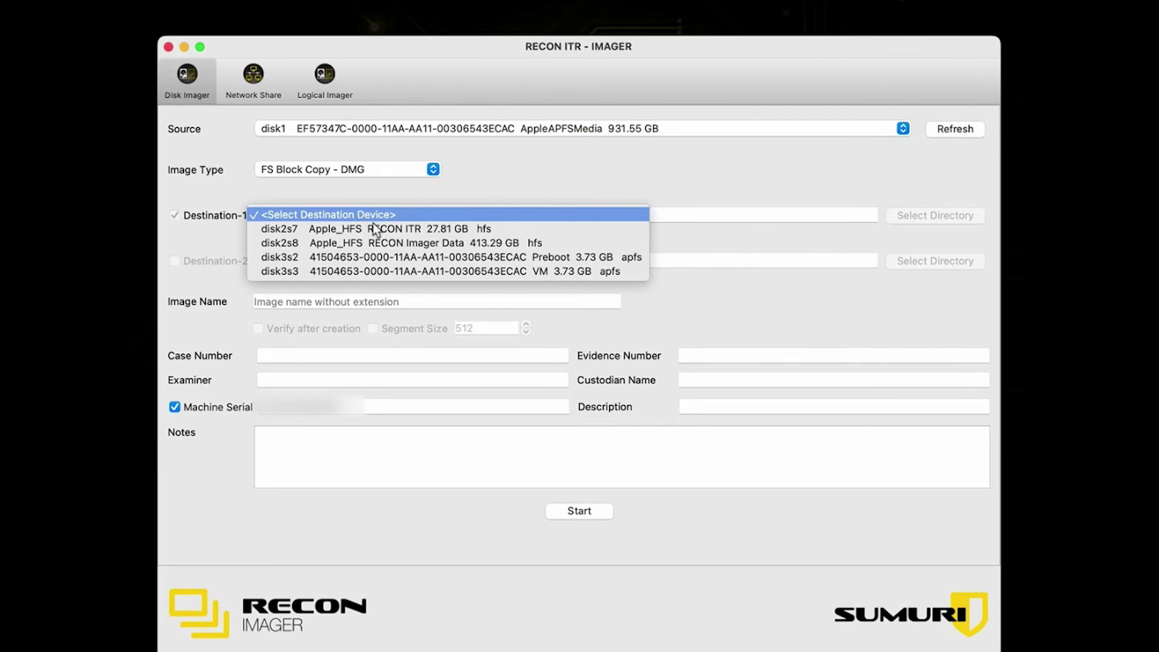
{"action": "left_click", "coordinate": [515, 244]}
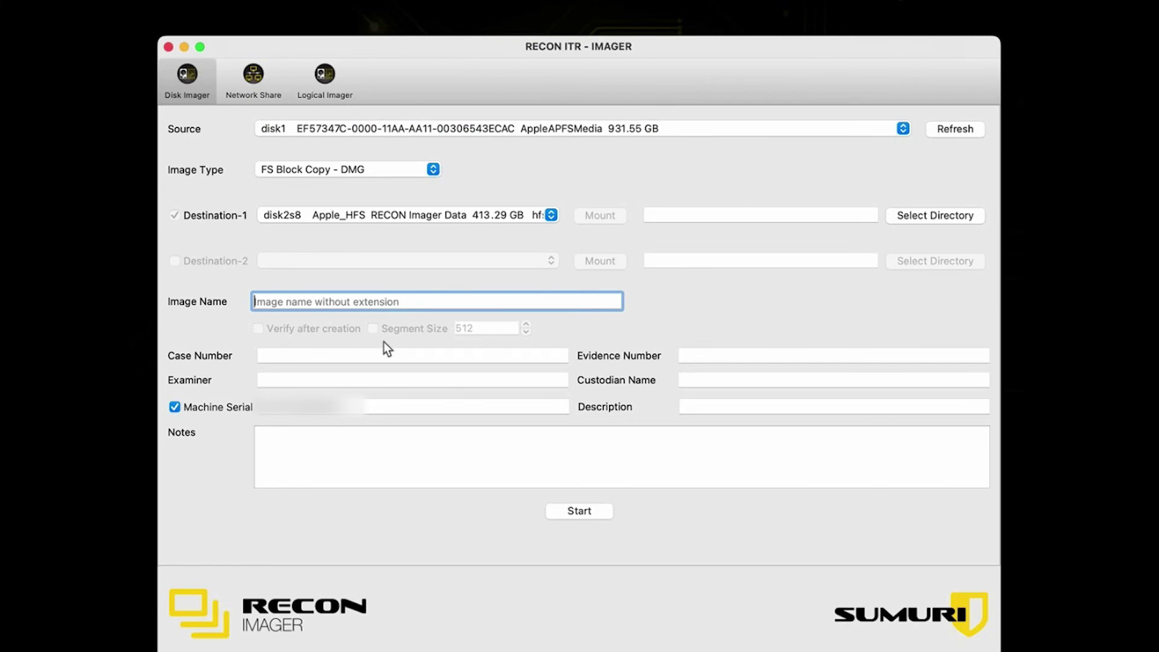
Enter 'Image' as the image name, leaving Case Number, Machine Serial and Notes empty.
{"action": "type", "text": "Image"}
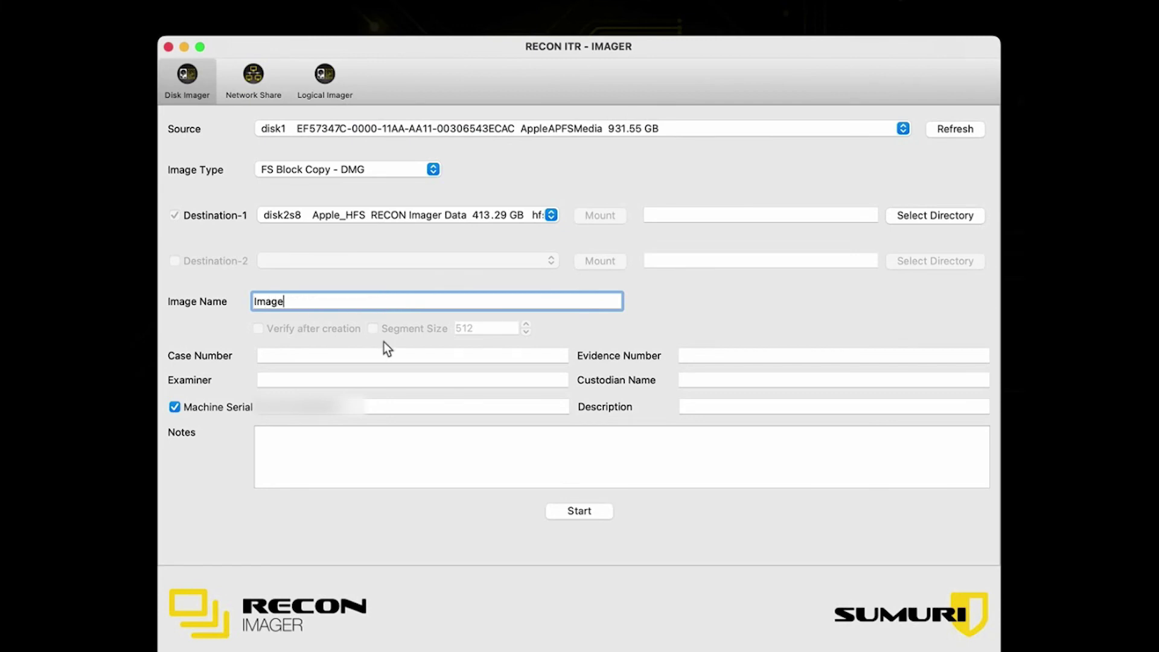
{"action": "left_click", "coordinate": [309, 352]}
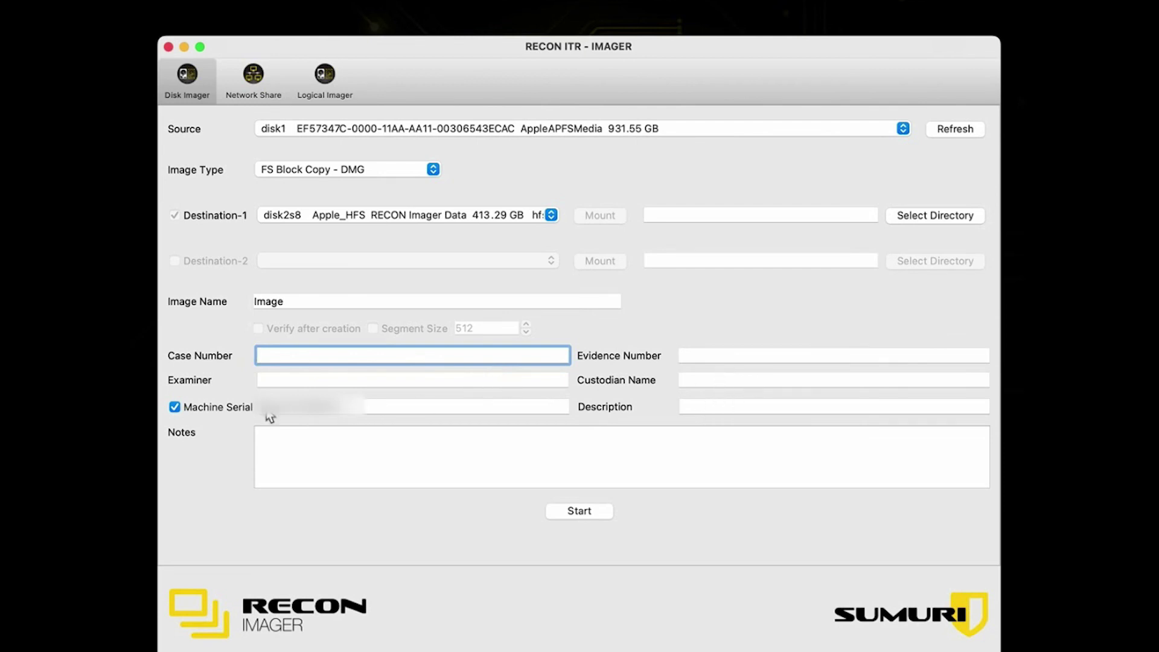
{"action": "double_click", "coordinate": [360, 413]}
{"action": "left_click", "coordinate": [308, 472]}
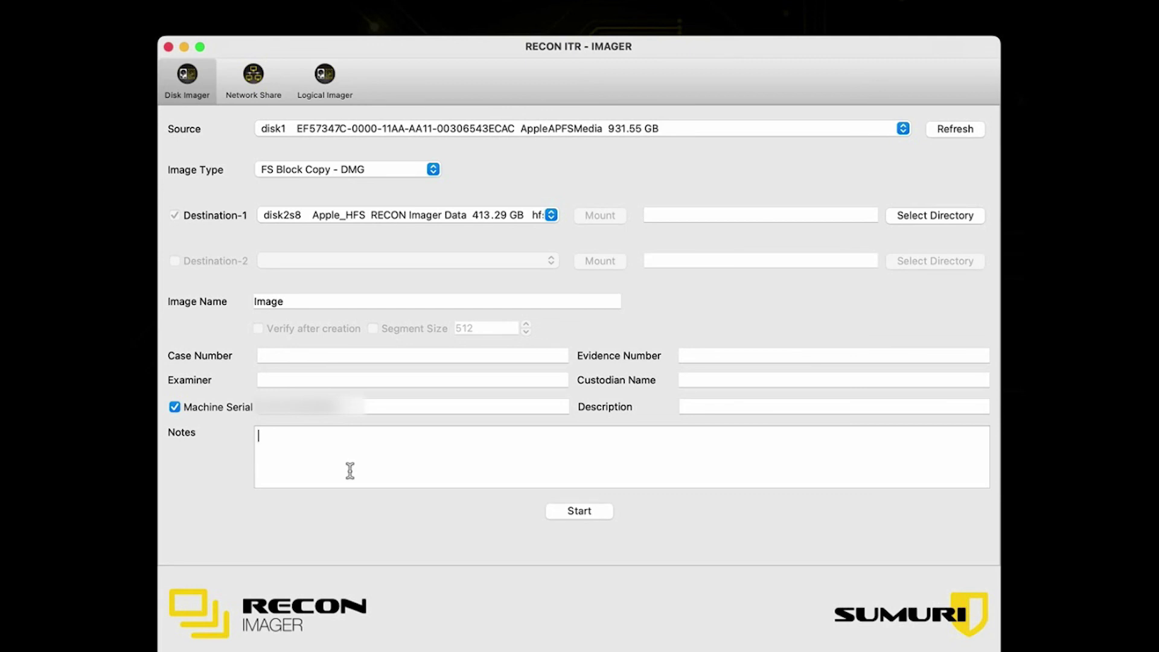
Start imaging to bring up the Imaging Info summary for disk1 as Image, FS Block Copy - DMG.
{"action": "left_click", "coordinate": [567, 512]}
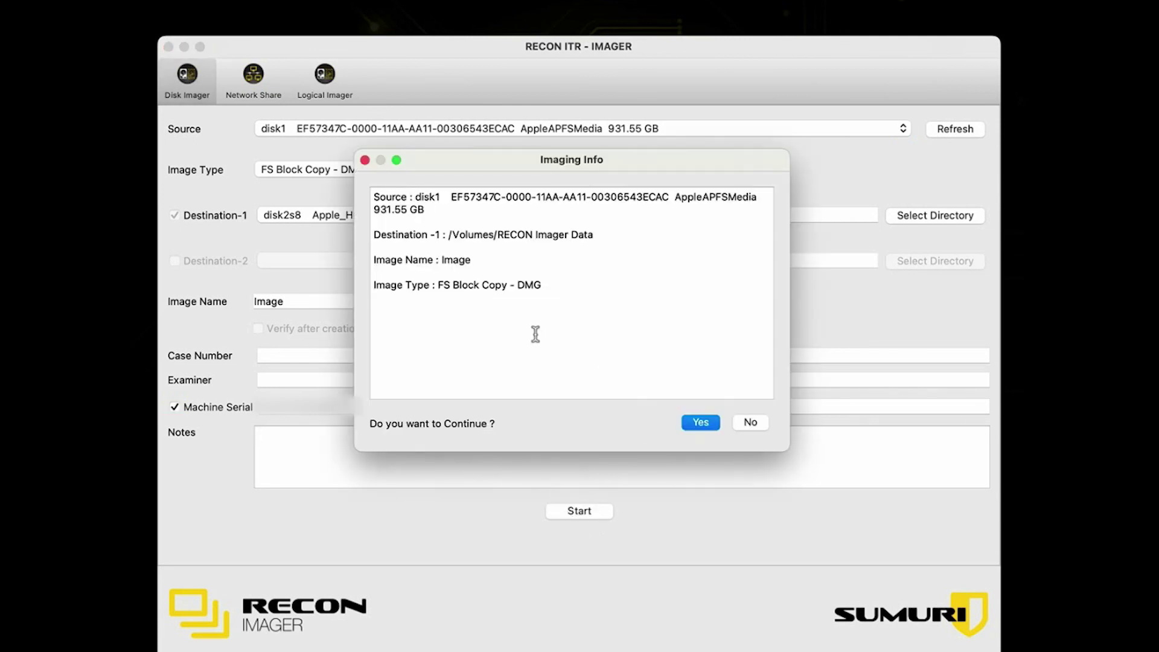